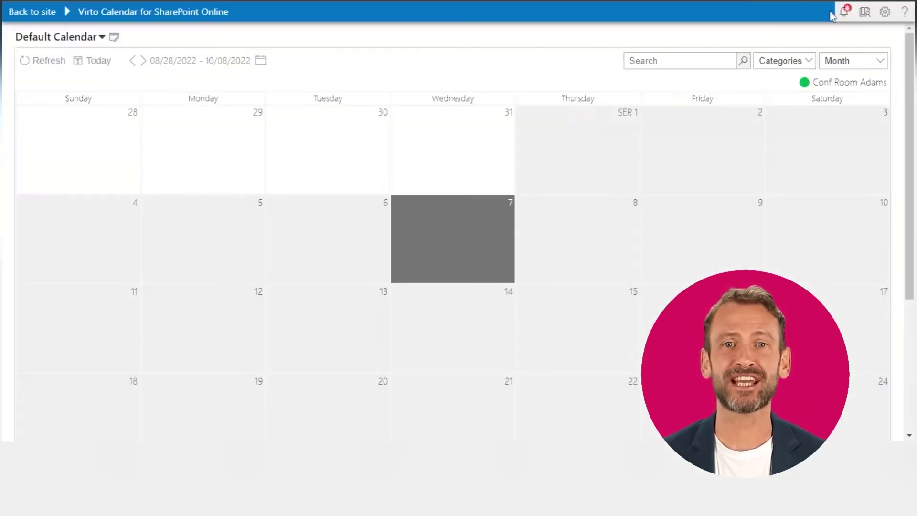
# Go to the Available calendars settings page and start a new calendar
pyautogui.click(886, 11)
pyautogui.click(853, 32)
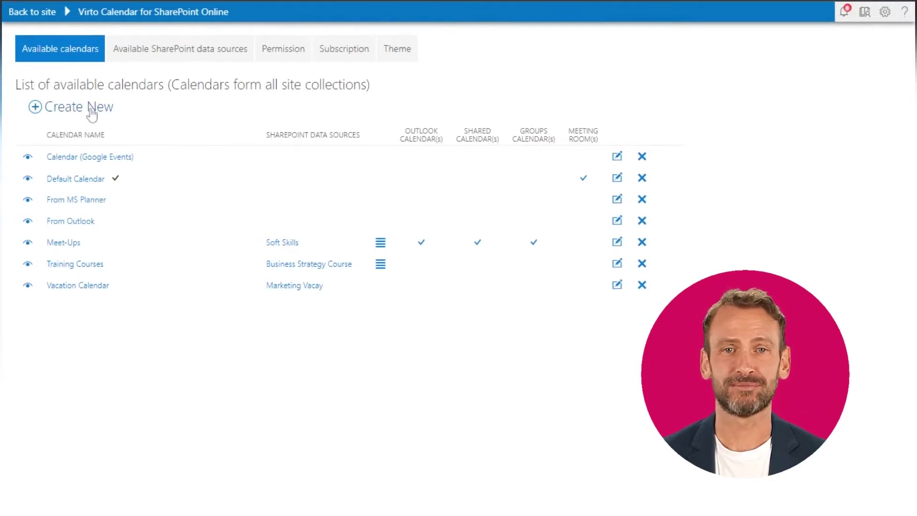
pyautogui.click(92, 108)
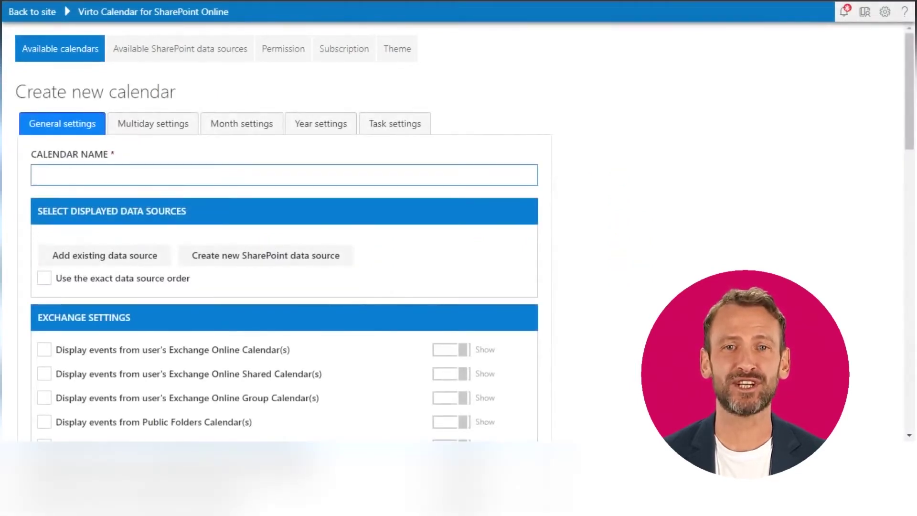
pyautogui.write('Sales & Marketing')
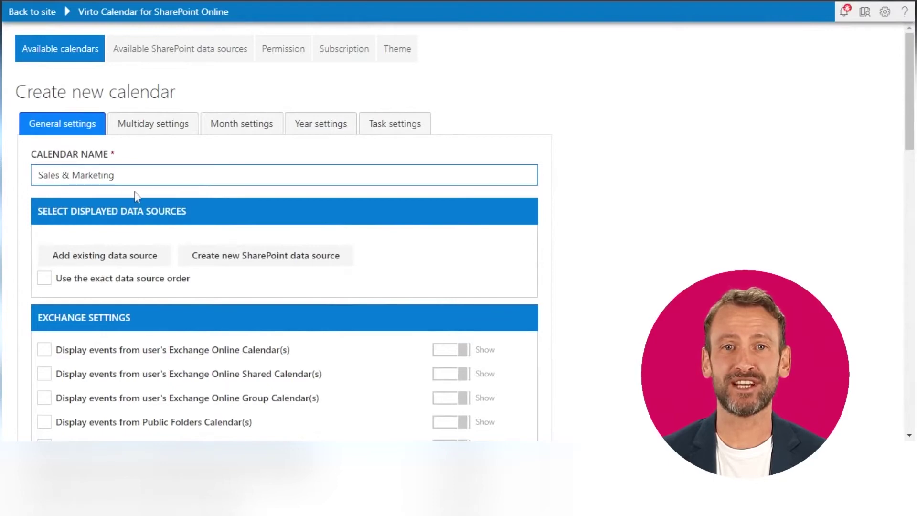
# Name the calendar 'Sales & Marketing' and add the existing Marketing Events data source
pyautogui.click(142, 262)
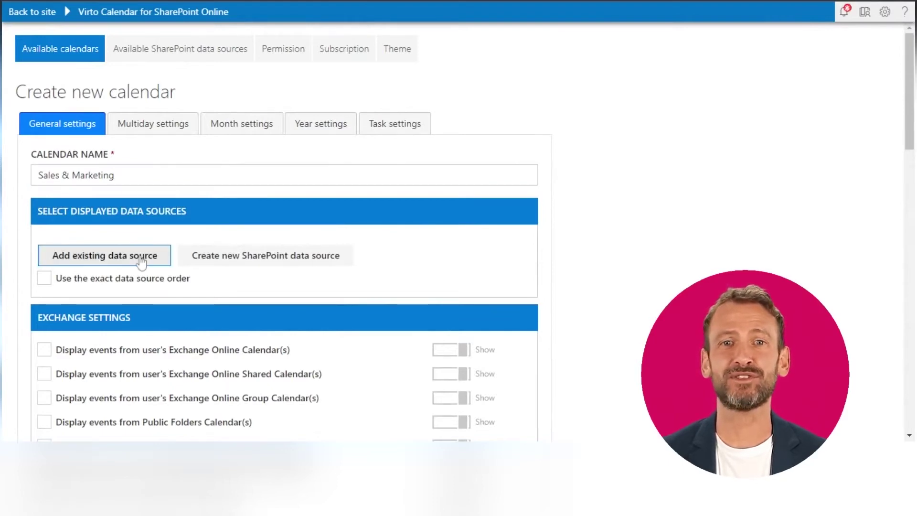
pyautogui.click(148, 310)
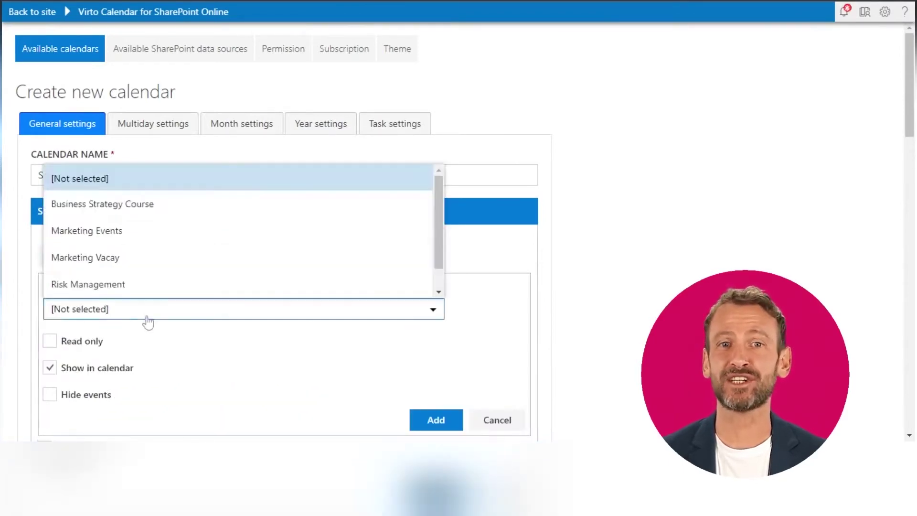
pyautogui.click(140, 230)
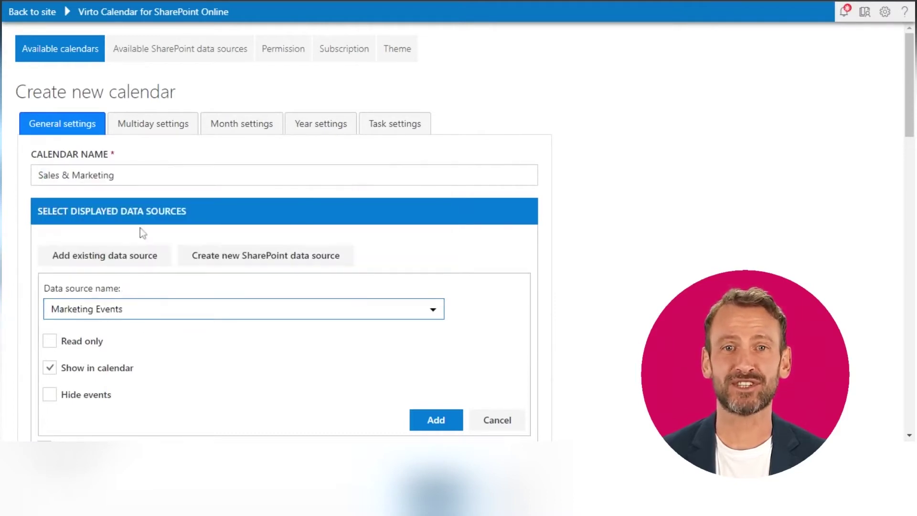
pyautogui.scroll(-1, 199, 349)
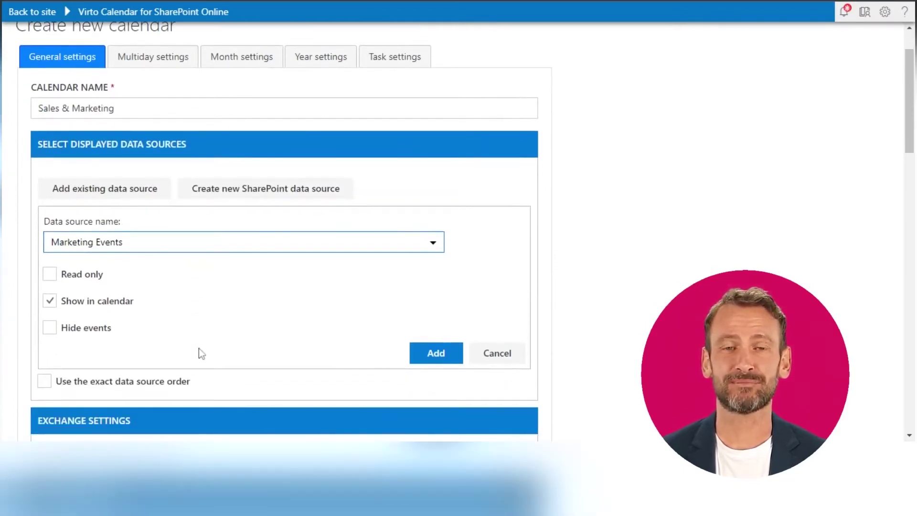
pyautogui.click(436, 353)
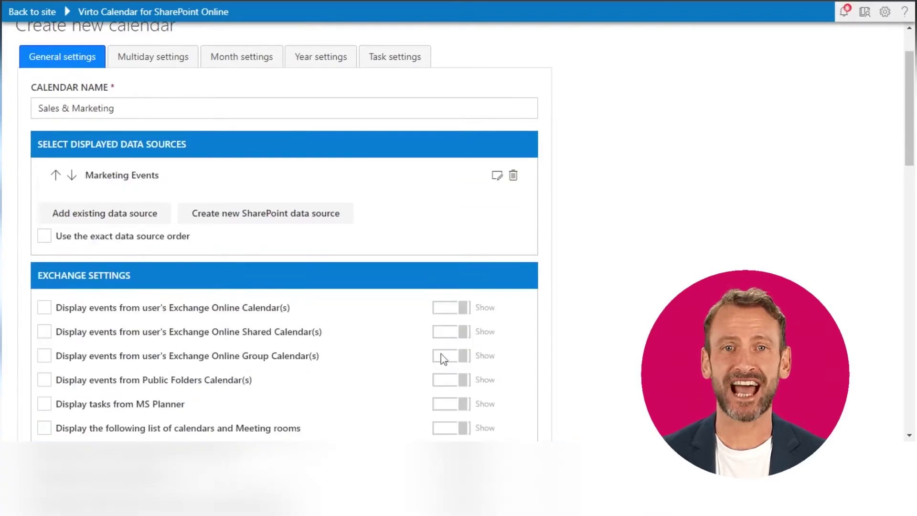
# Begin a SharePoint data source named Sales Events, checking the site URL and keeping Pacific Time
pyautogui.click(296, 218)
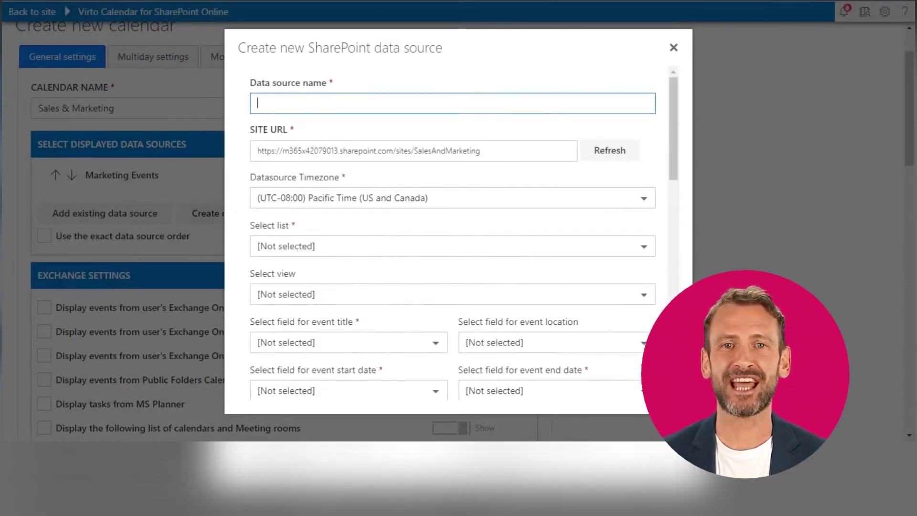
pyautogui.write('Sales')
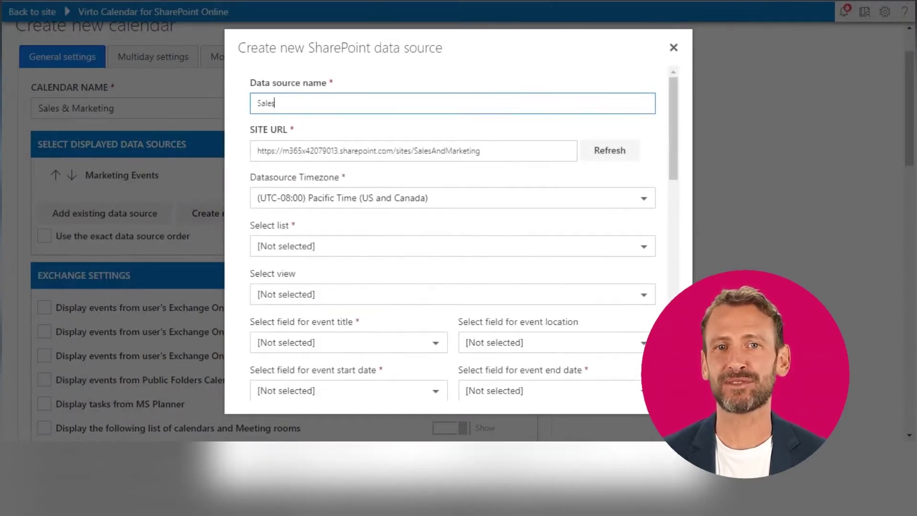
pyautogui.write('&')
pyautogui.write('en')
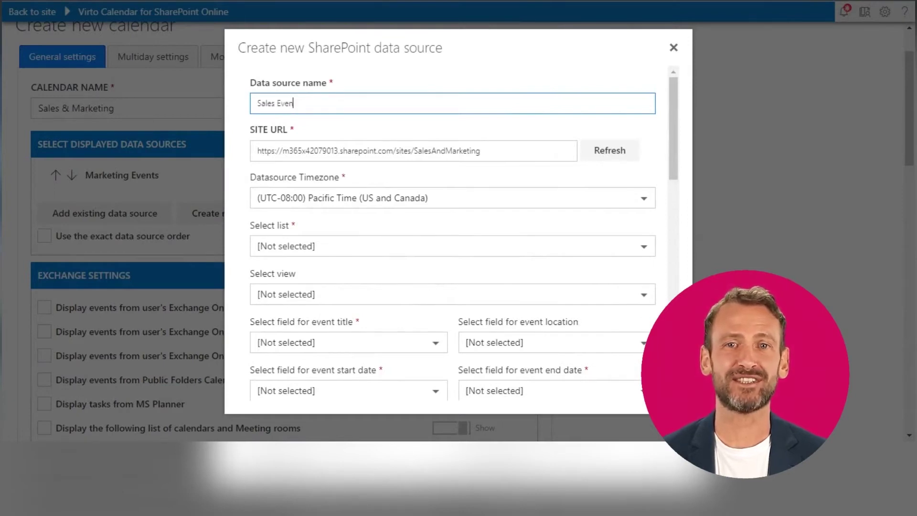
pyautogui.write('ts')
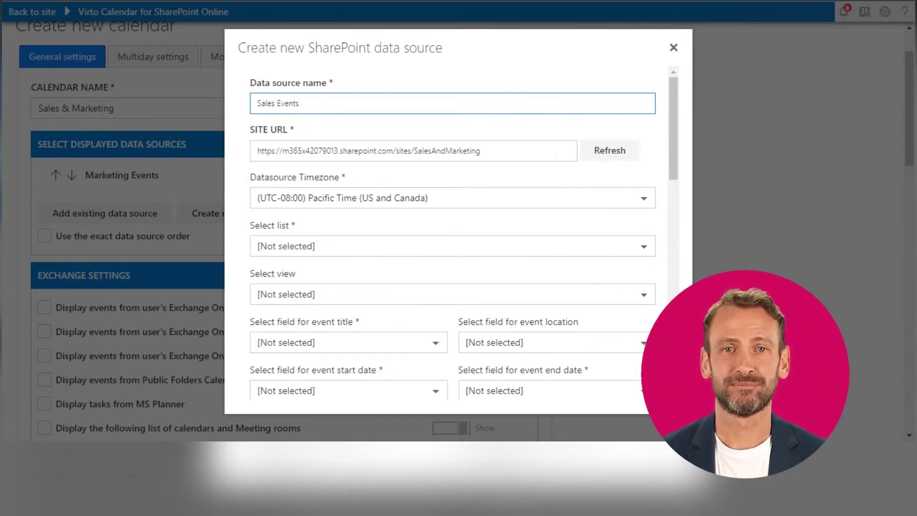
pyautogui.moveTo(483, 151); pyautogui.dragTo(216, 151)
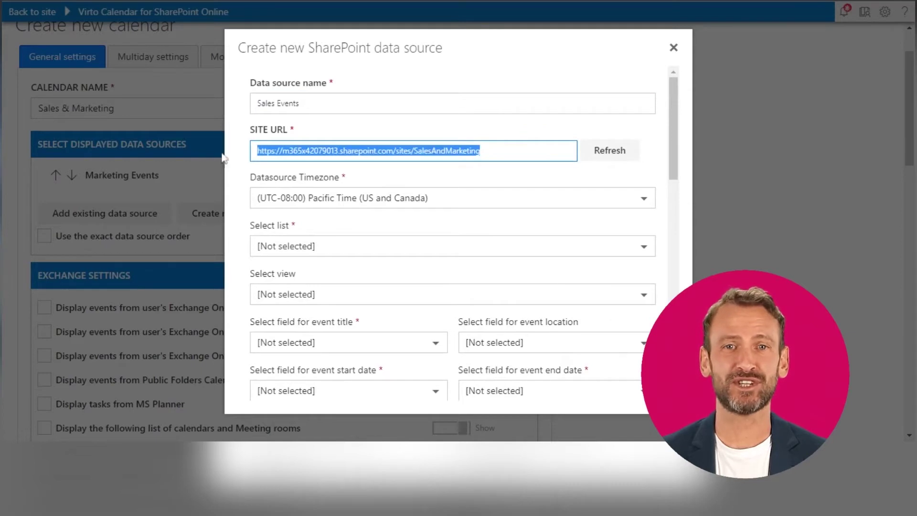
pyautogui.click(415, 198)
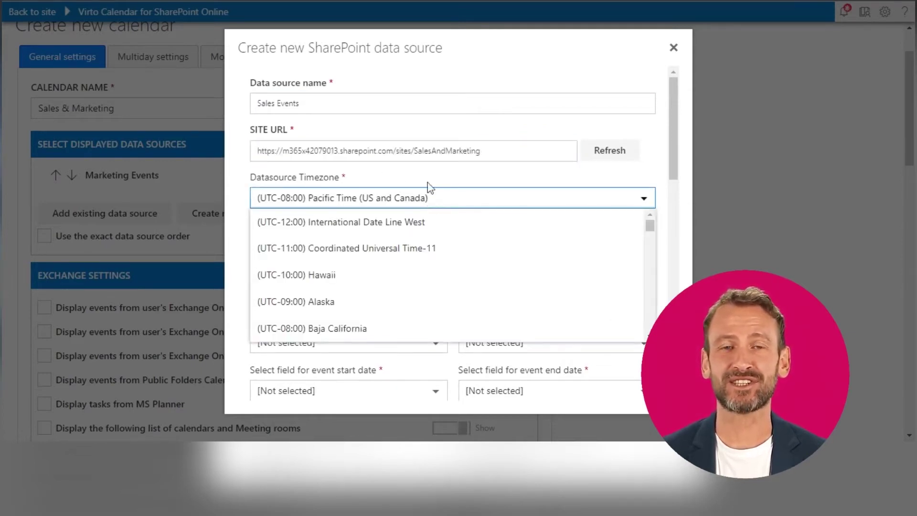
pyautogui.click(427, 175)
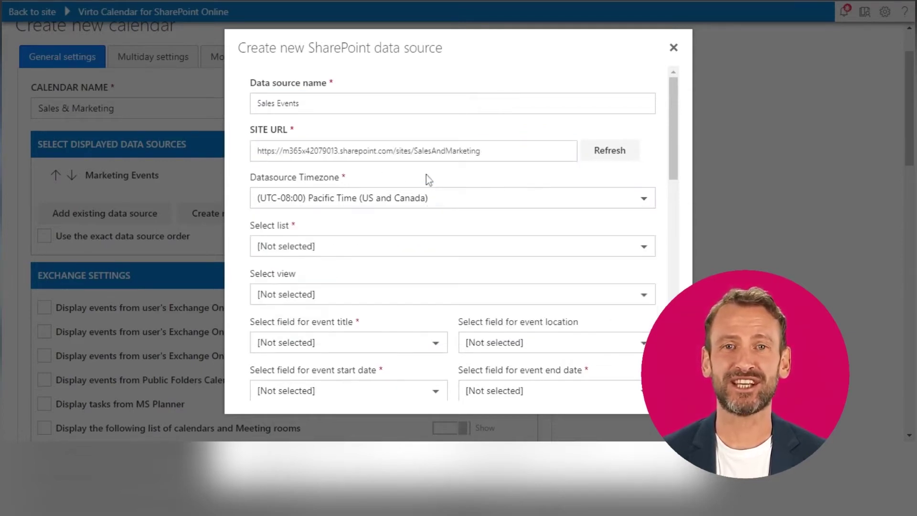
# Use the Sales Calendar list as the source, leaving the list view unselected
pyautogui.click(435, 246)
pyautogui.scroll(-2, 464, 175)
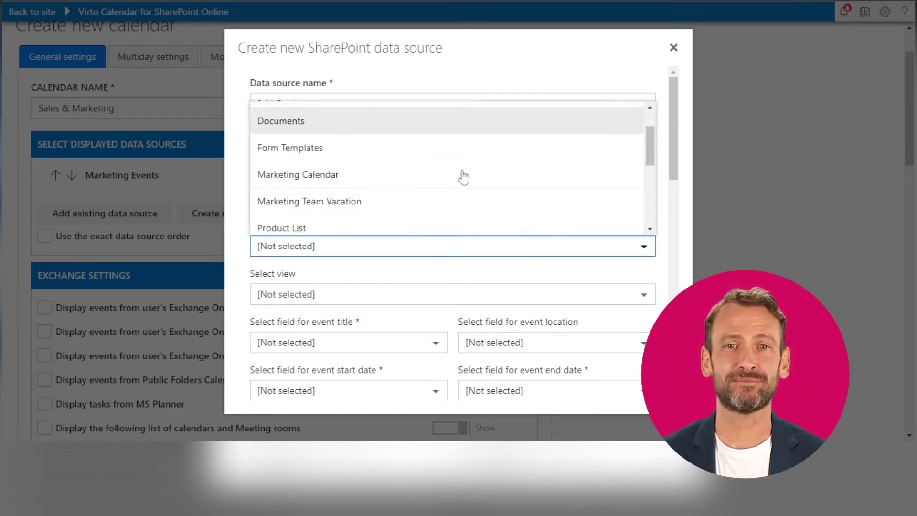
pyautogui.scroll(-2, 464, 175)
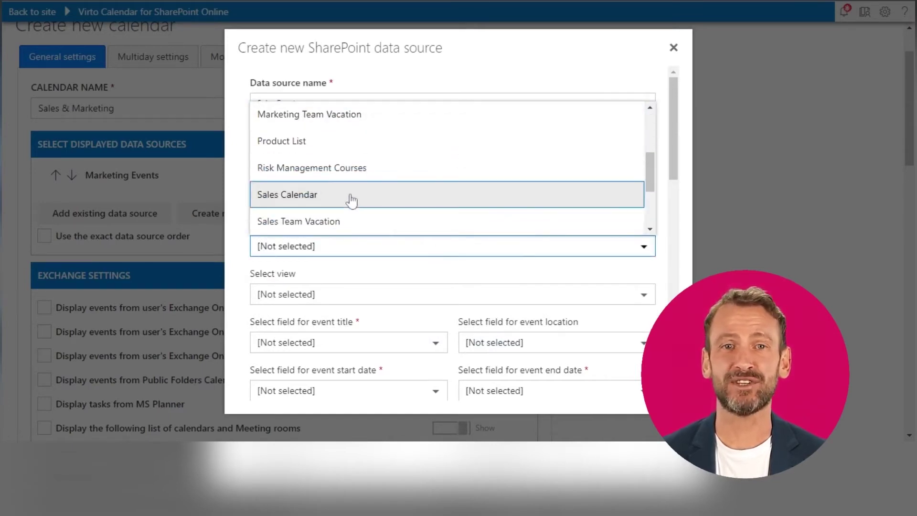
pyautogui.click(355, 196)
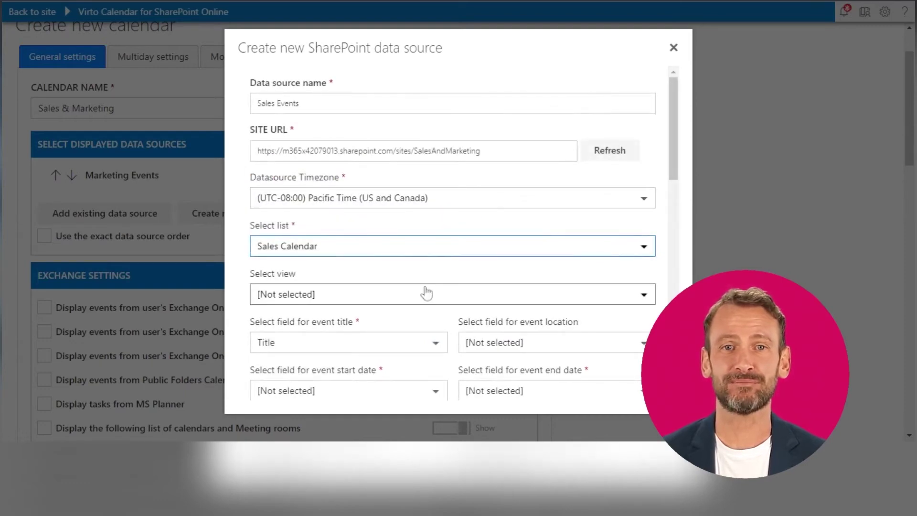
pyautogui.click(424, 293)
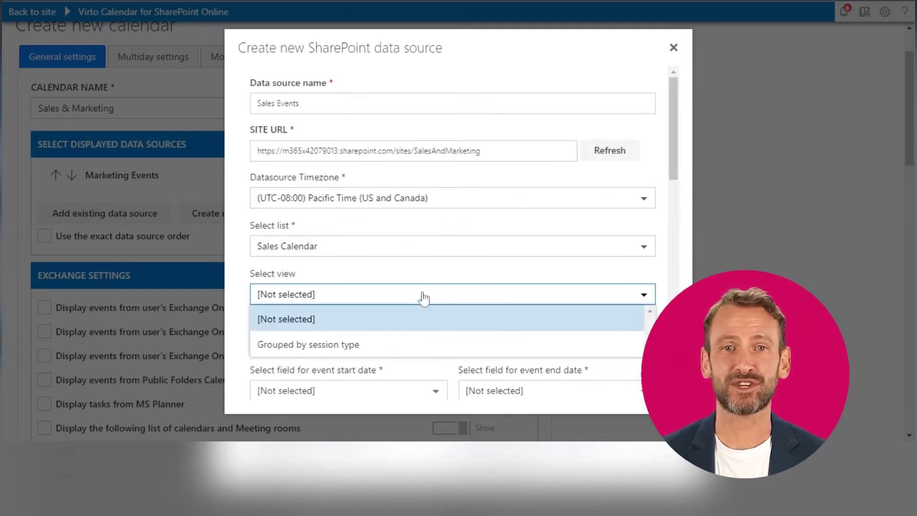
pyautogui.click(426, 277)
pyautogui.scroll(-1, 431, 273)
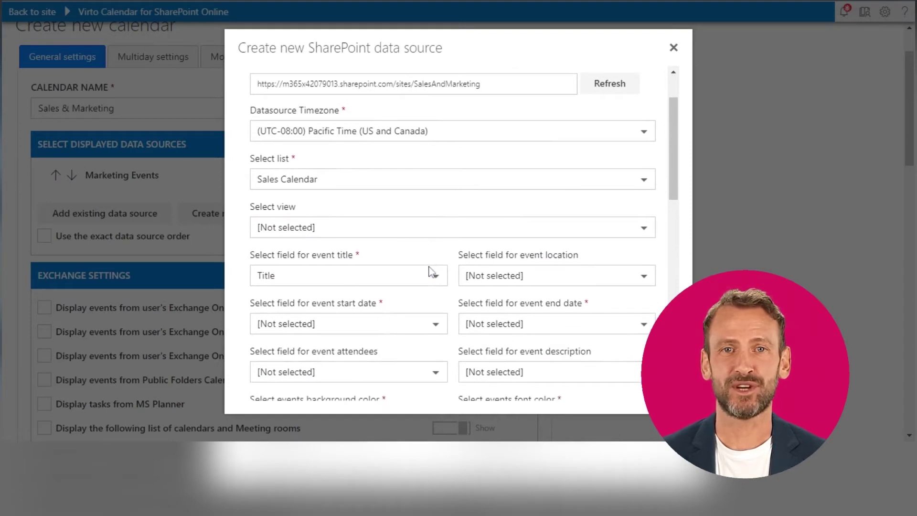
# Map start to 'Start date and time' and end to 'End Date and Time'; show Web Colors for the background
pyautogui.click(437, 324)
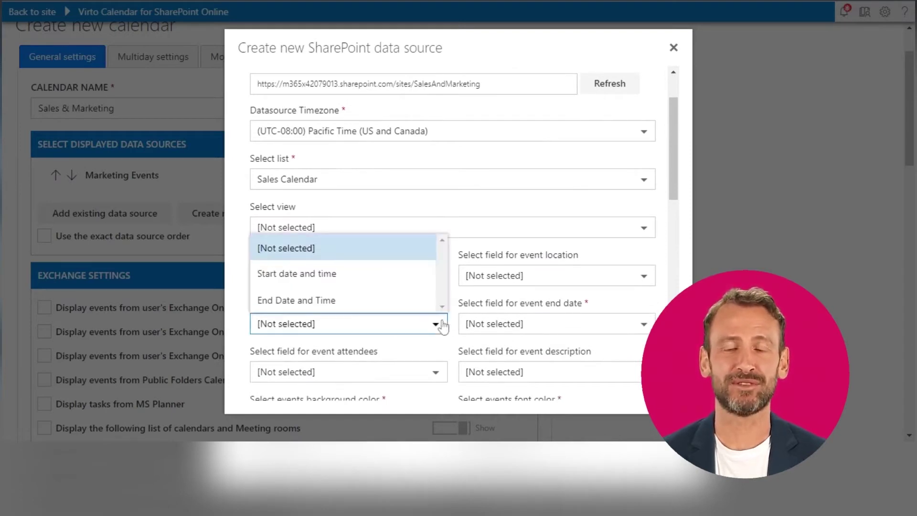
pyautogui.click(401, 274)
pyautogui.click(526, 323)
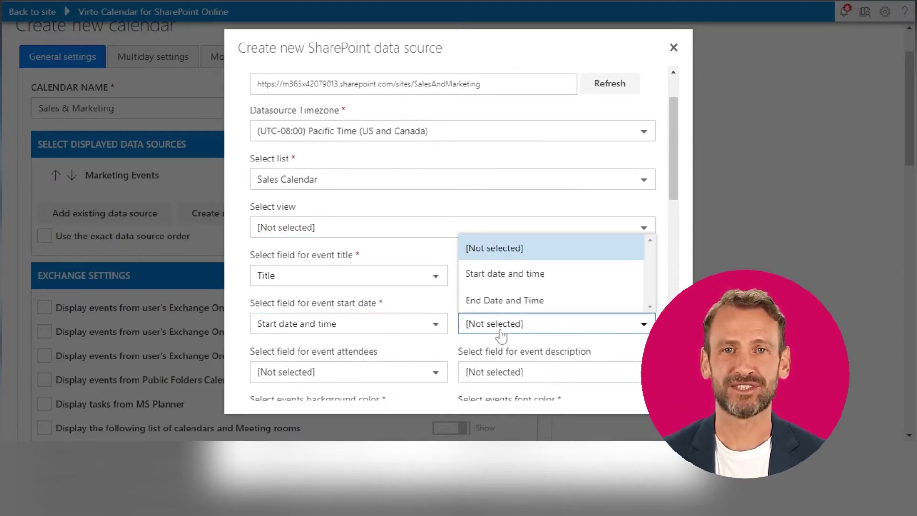
pyautogui.click(504, 300)
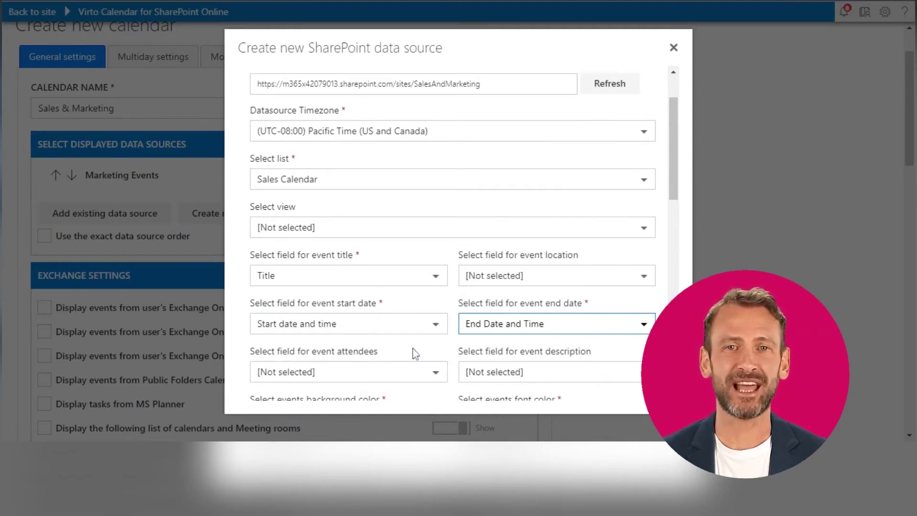
pyautogui.scroll(-4, 413, 349)
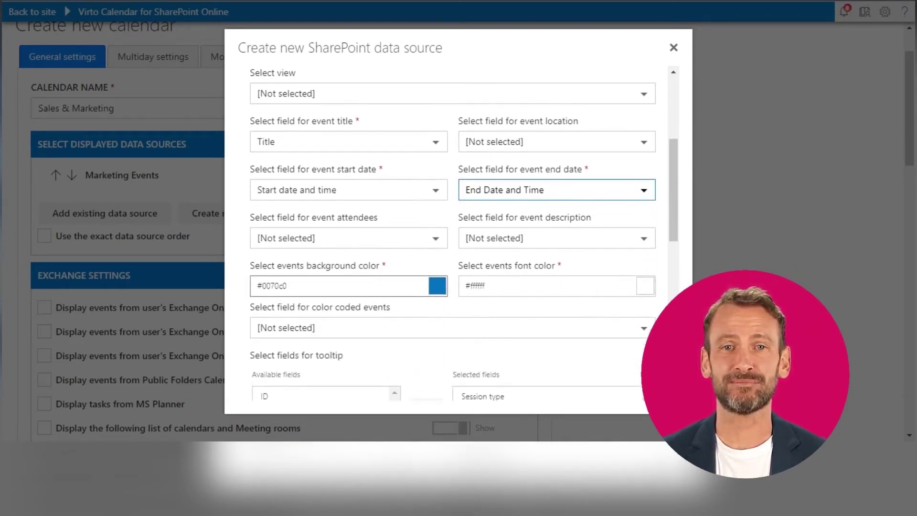
pyautogui.click(437, 287)
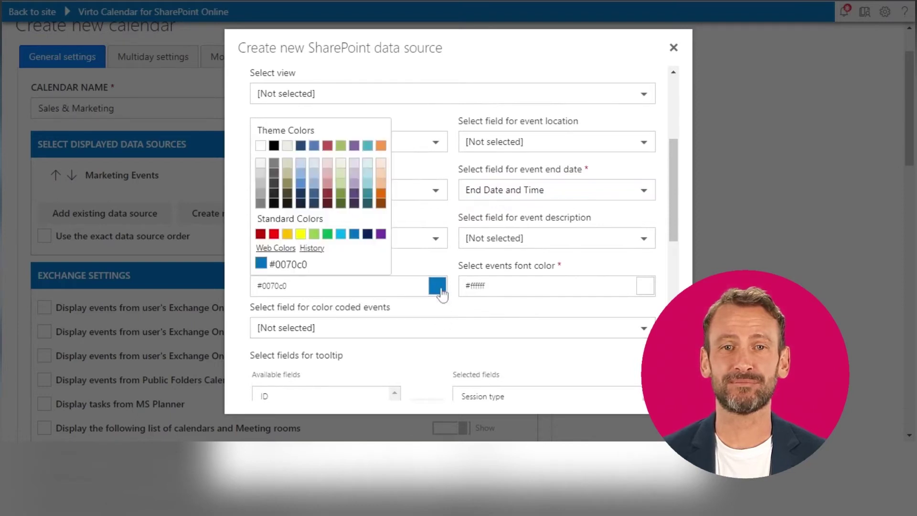
pyautogui.click(275, 248)
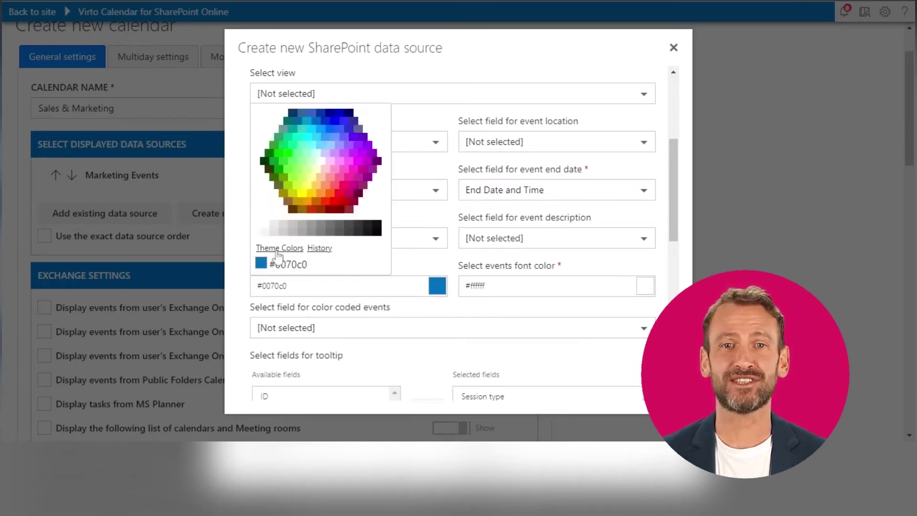
# Give Sales Events a pink #ff99ff background and colour-code its events by Category
pyautogui.click(345, 169)
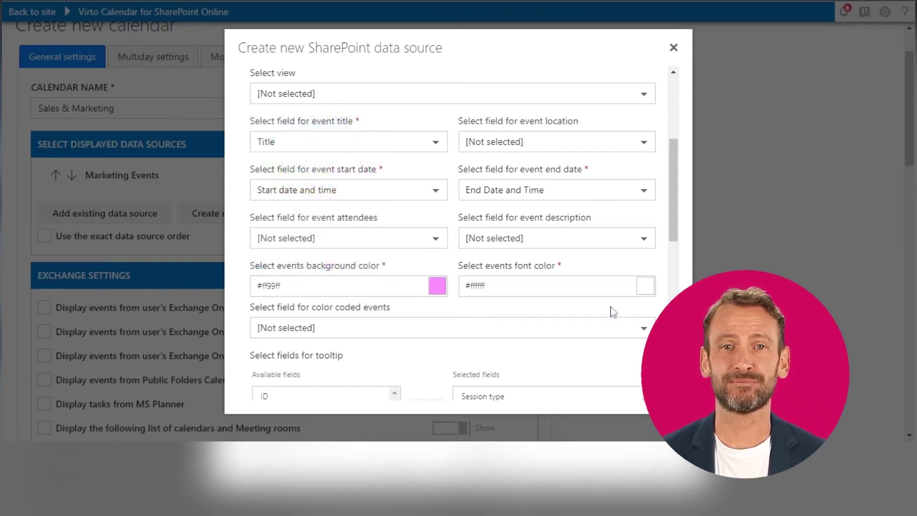
pyautogui.click(581, 328)
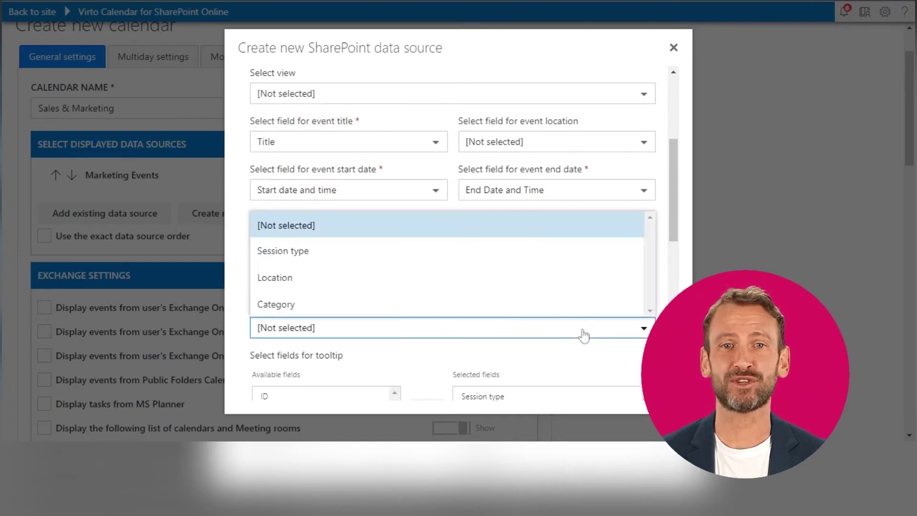
pyautogui.click(429, 304)
pyautogui.scroll(-1, 531, 322)
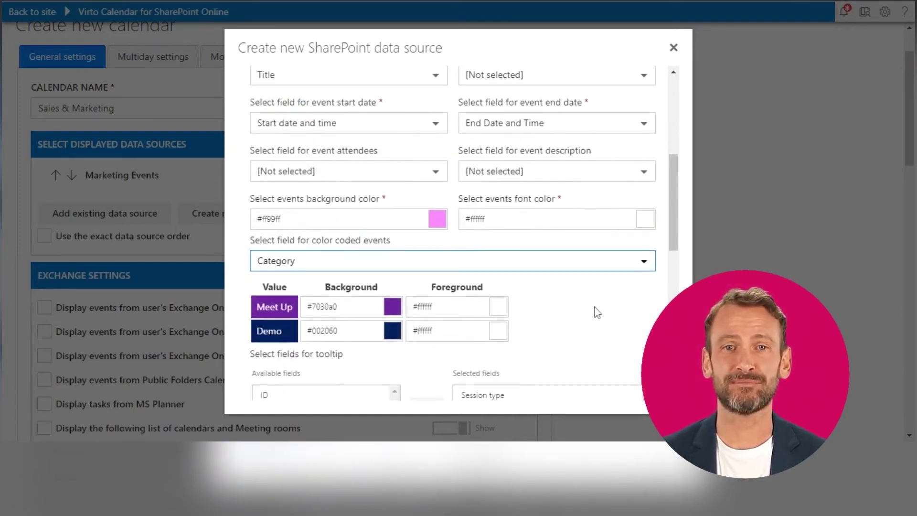
pyautogui.scroll(-2, 598, 305)
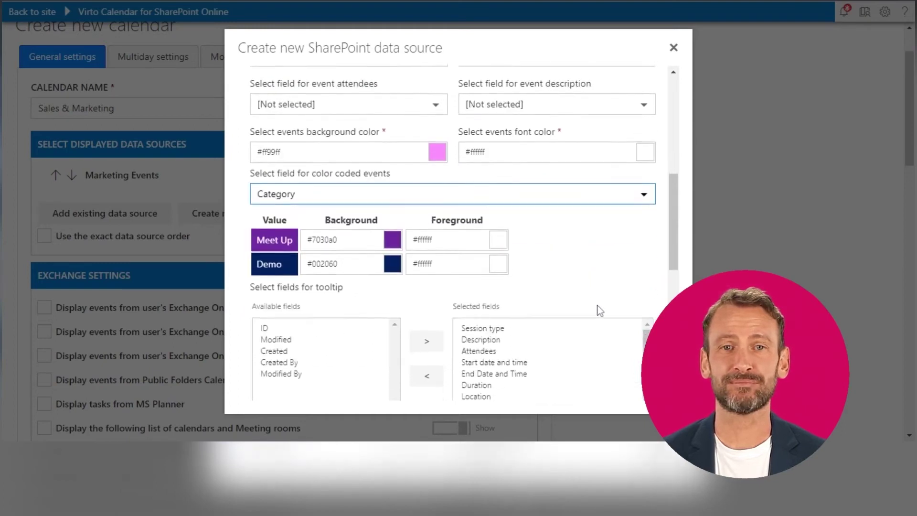
pyautogui.scroll(-1, 597, 306)
pyautogui.scroll(-1, 580, 289)
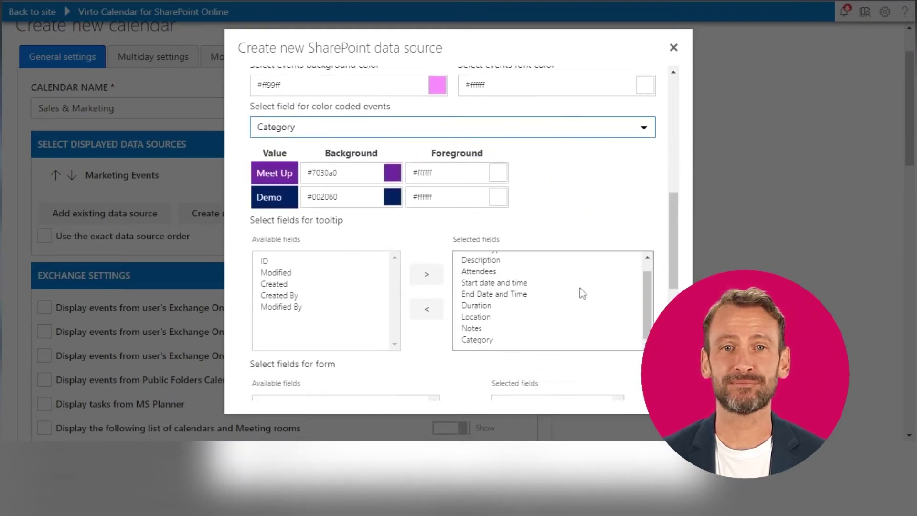
# Remove Duration, Location and Notes from the tooltip fields and save Sales Events
pyautogui.click(559, 307)
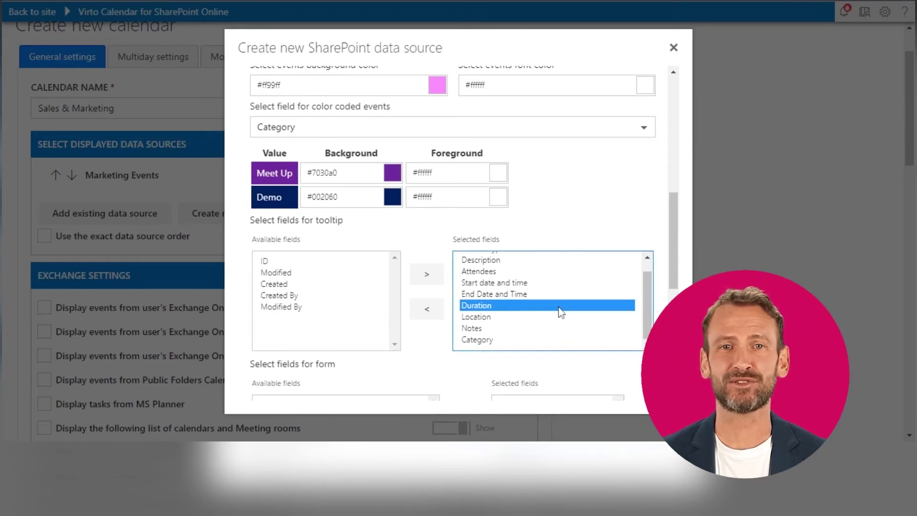
pyautogui.keyDown('ctrl'); pyautogui.click(559, 317); pyautogui.keyUp('ctrl')
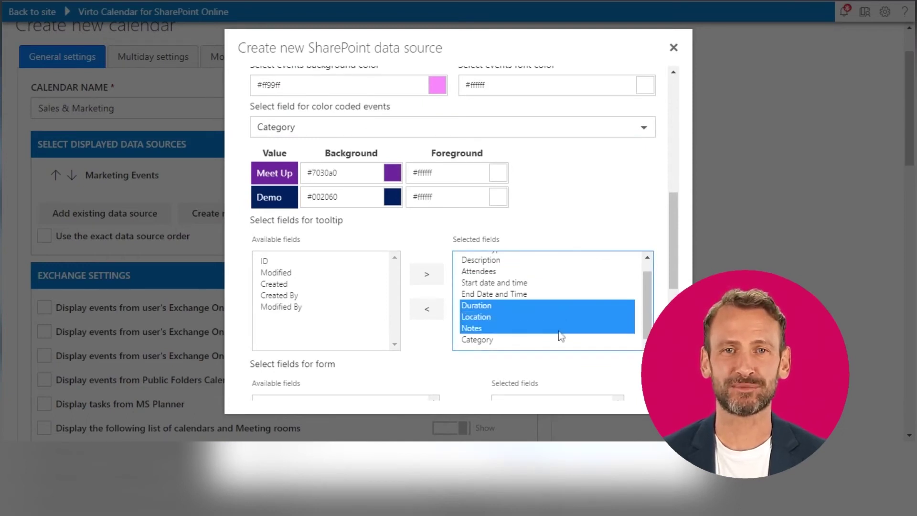
pyautogui.click(427, 312)
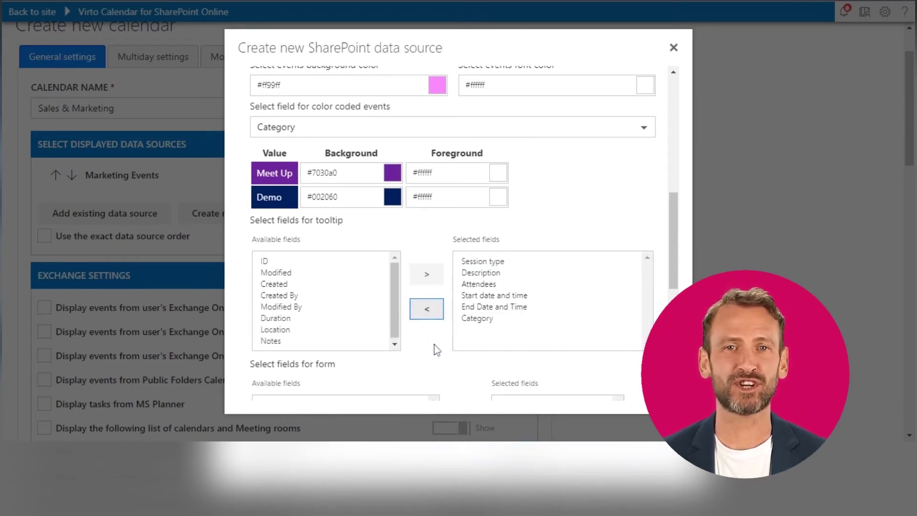
pyautogui.scroll(-1, 435, 345)
pyautogui.scroll(-3, 435, 345)
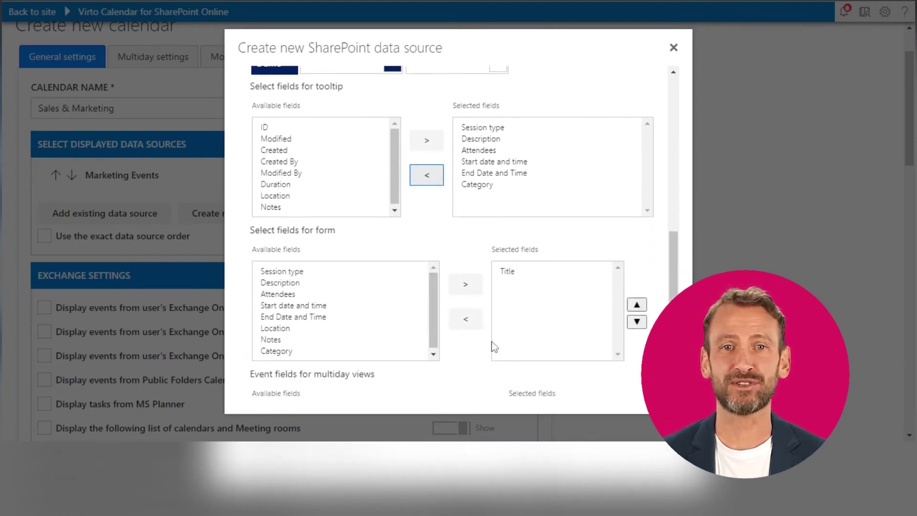
pyautogui.scroll(-4, 466, 338)
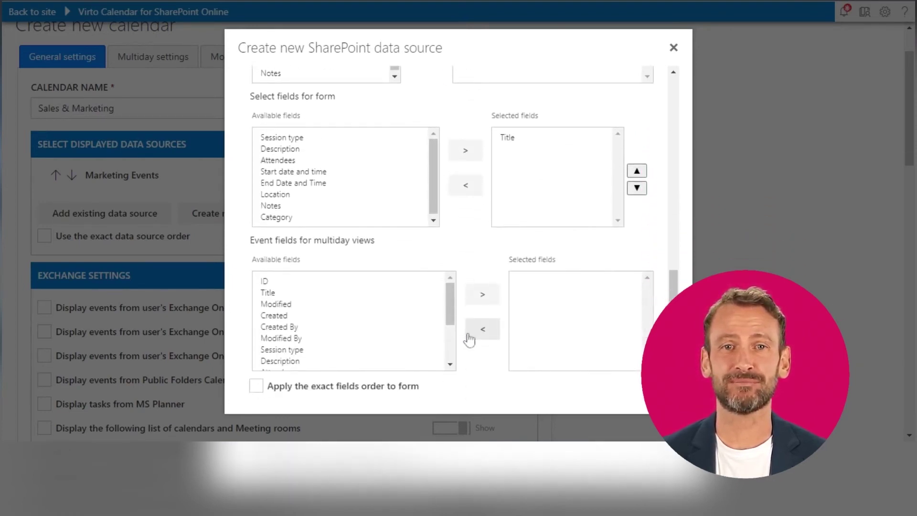
pyautogui.scroll(-2, 477, 339)
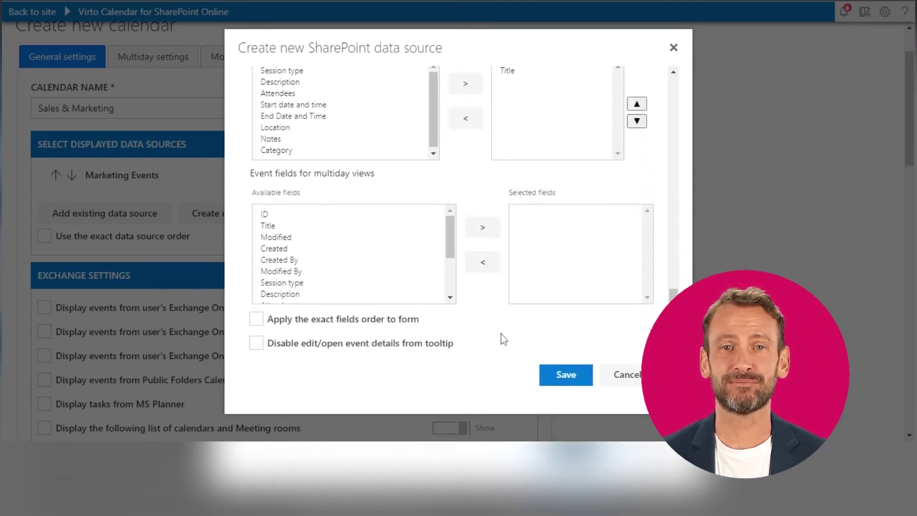
pyautogui.click(567, 375)
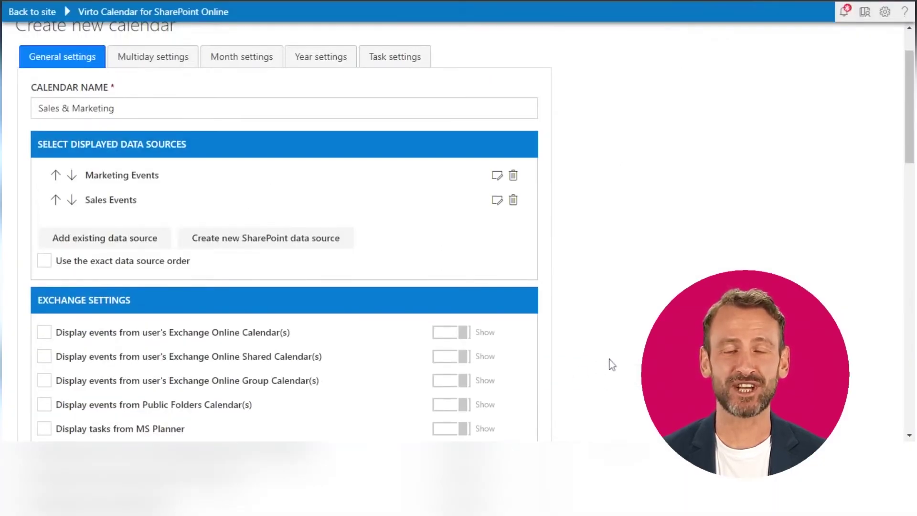
pyautogui.scroll(-3, 612, 365)
pyautogui.scroll(-3, 617, 363)
pyautogui.scroll(-3, 619, 362)
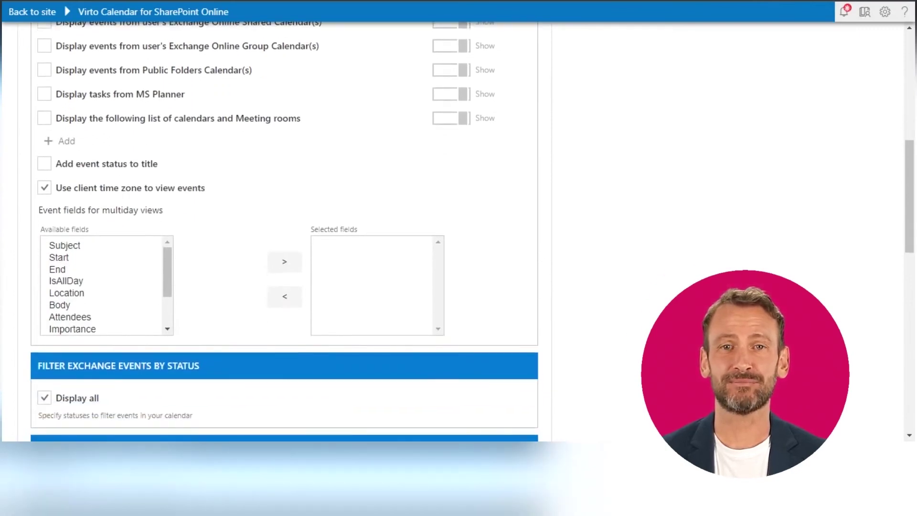
pyautogui.scroll(-3, 620, 362)
pyautogui.scroll(-3, 620, 362)
pyautogui.scroll(-3, 619, 362)
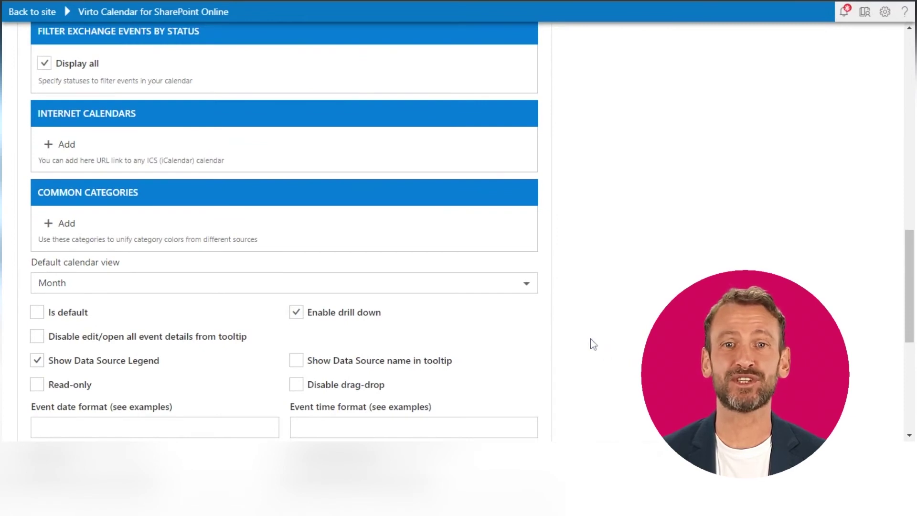
# Choose Month as the default calendar view, then save and open Sales & Marketing
pyautogui.click(525, 285)
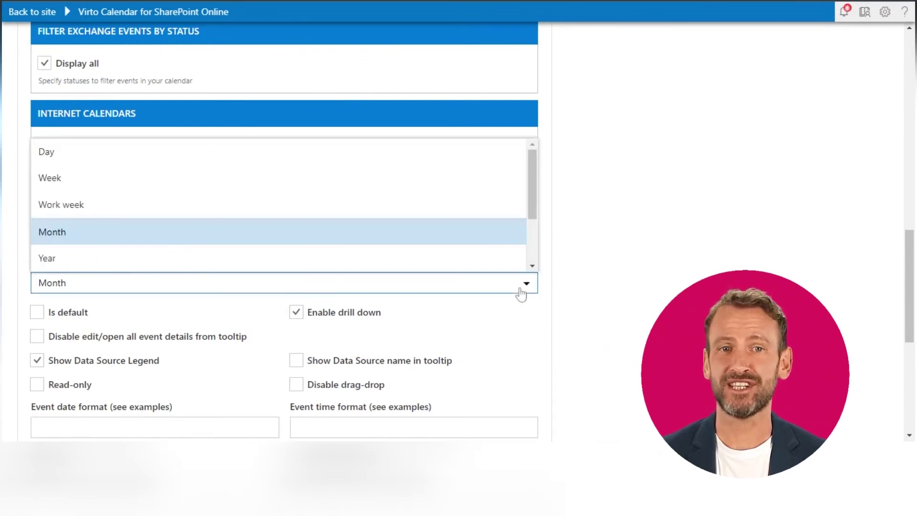
pyautogui.click(469, 240)
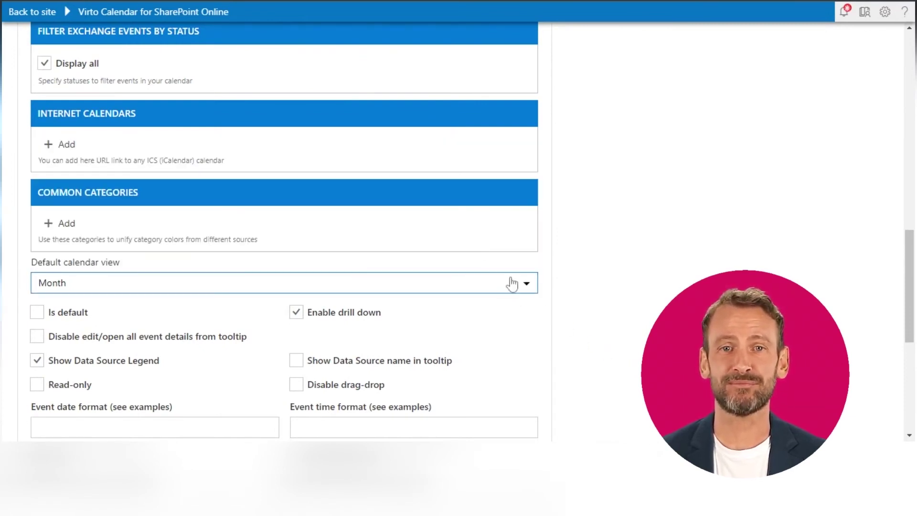
pyautogui.scroll(-1, 574, 345)
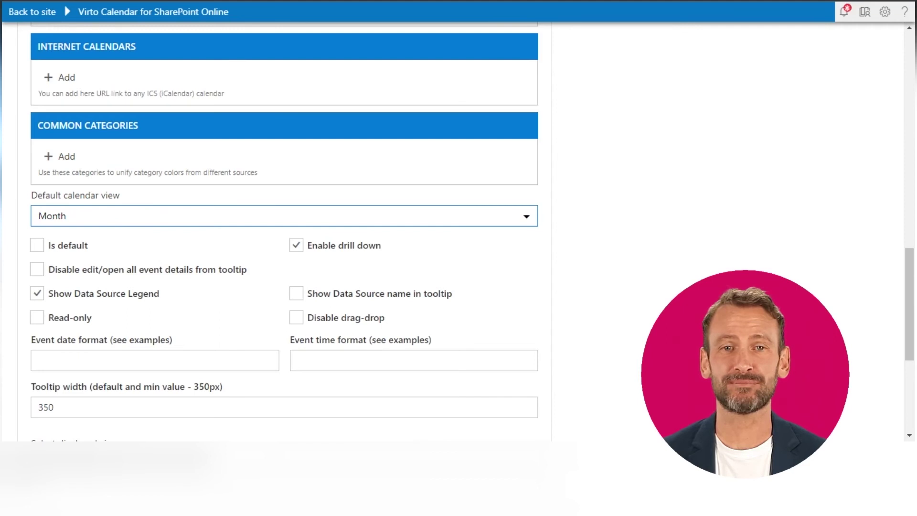
pyautogui.scroll(-2, 629, 316)
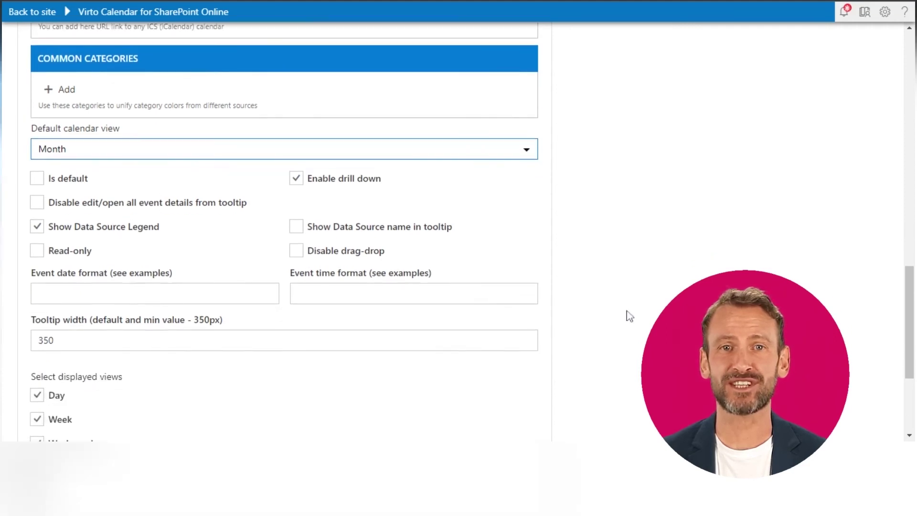
pyautogui.scroll(-2, 630, 315)
pyautogui.scroll(-2, 629, 316)
pyautogui.scroll(-2, 630, 315)
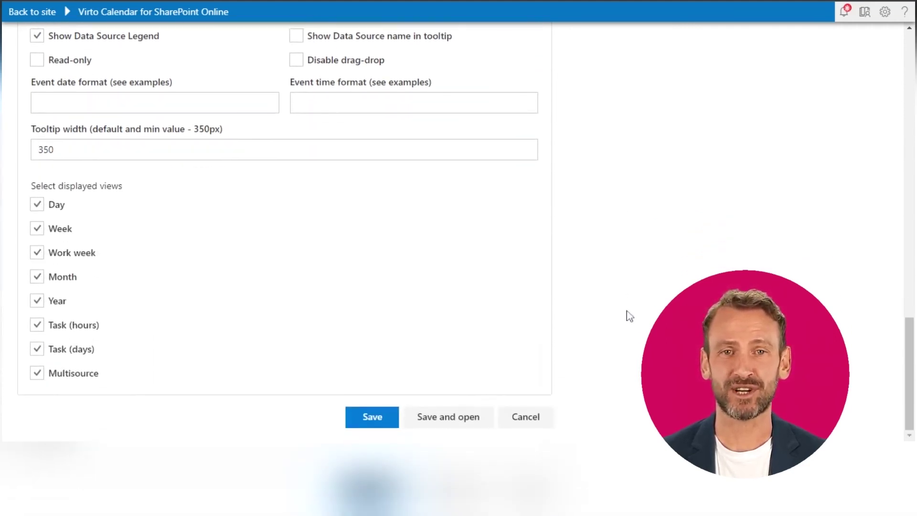
pyautogui.click(448, 416)
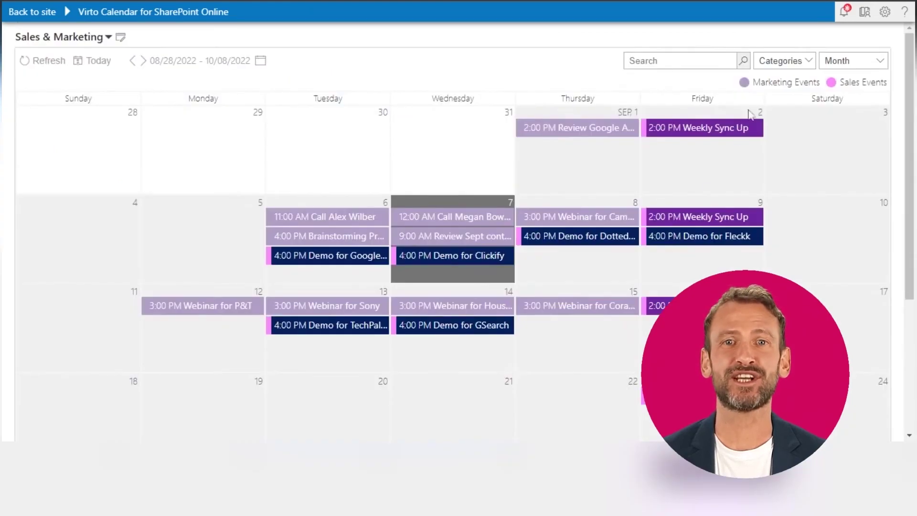
pyautogui.click(767, 83)
pyautogui.moveTo(858, 82)
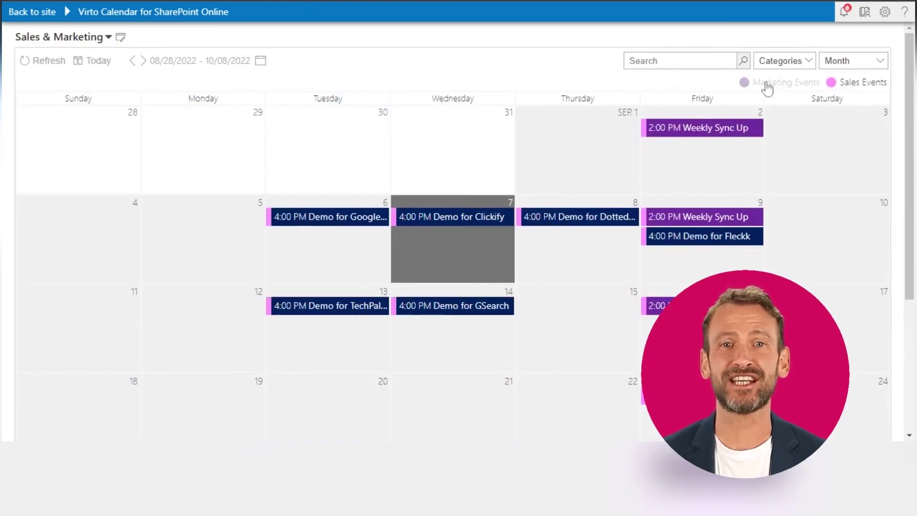
pyautogui.click(767, 83)
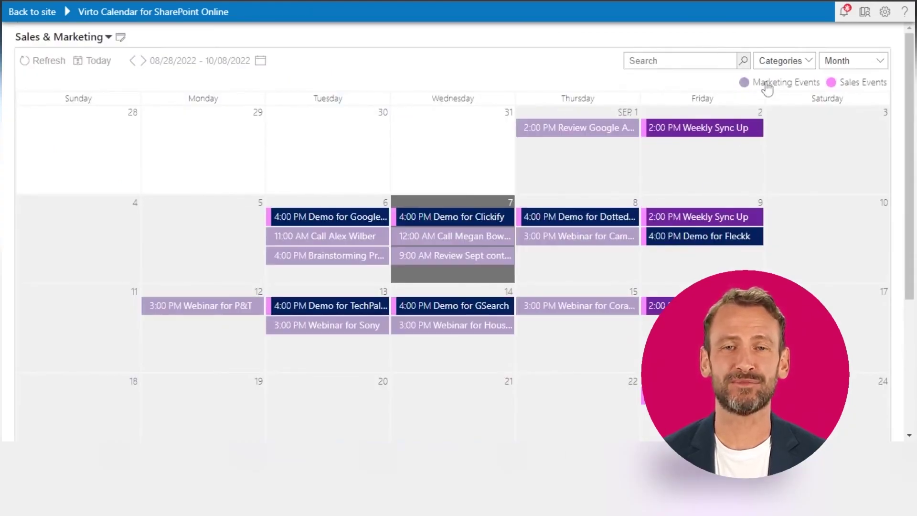
pyautogui.click(837, 85)
pyautogui.click(845, 85)
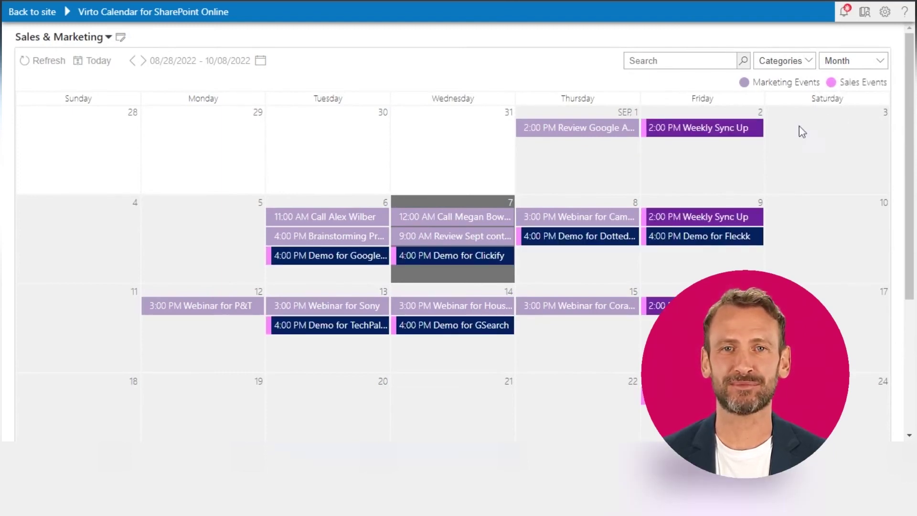
pyautogui.click(221, 242)
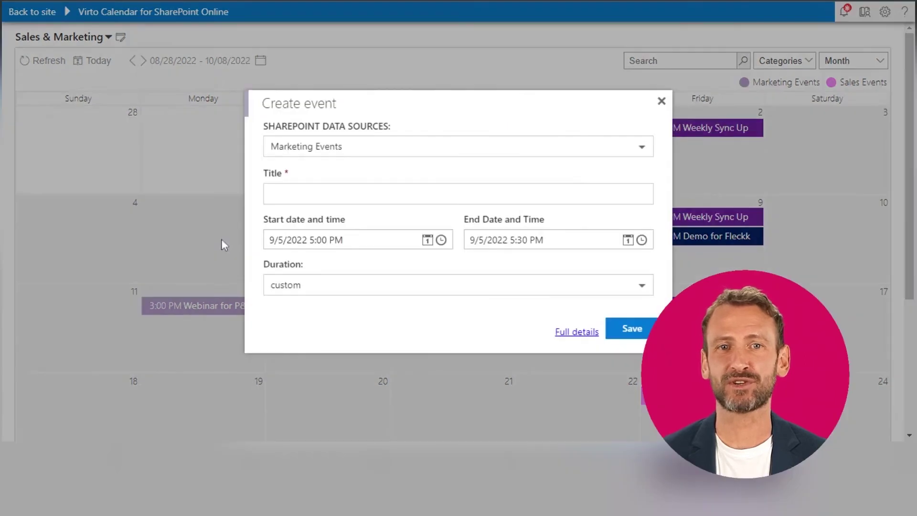
pyautogui.click(368, 151)
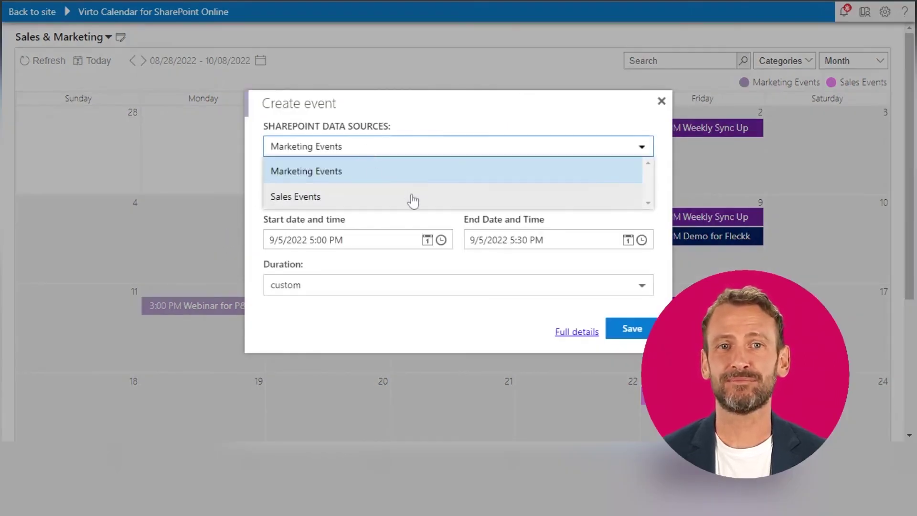
pyautogui.click(662, 101)
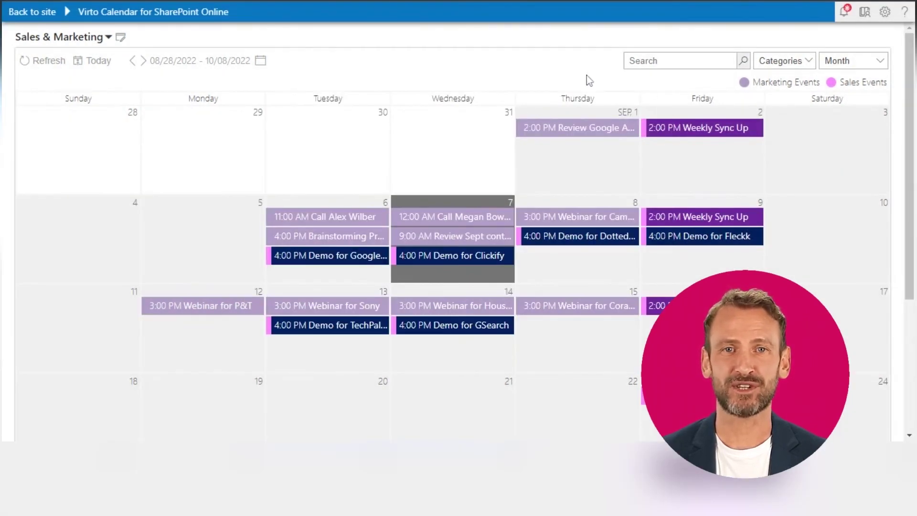